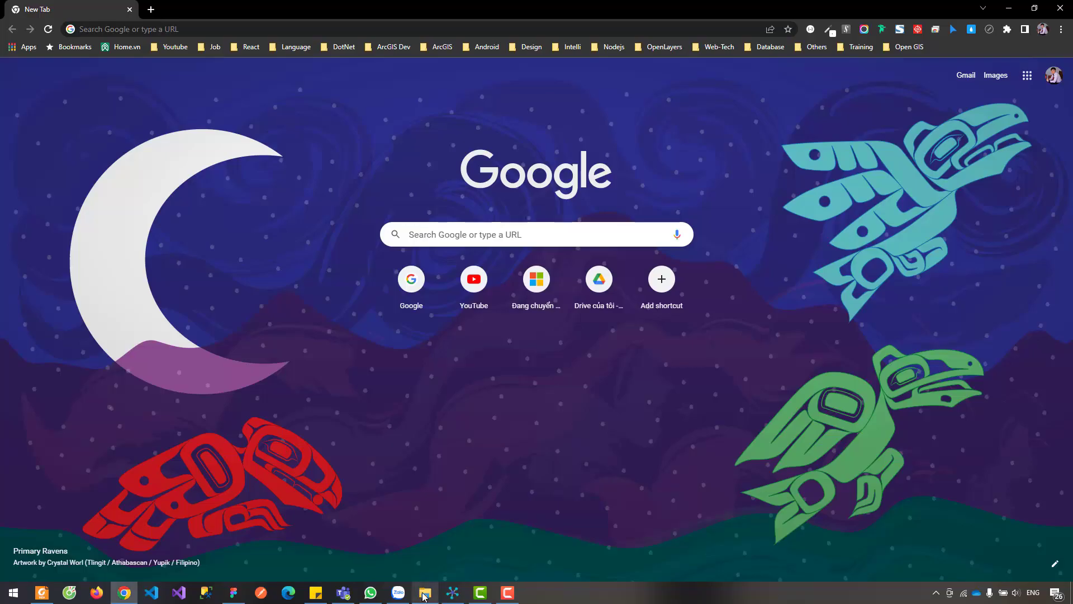
# Run ArcGISPro_30_182209.exe from the Setup folder, extract its files to the default ArcGIS Pro 3.0 folder and launch the setup program
pyautogui.click(425, 592)
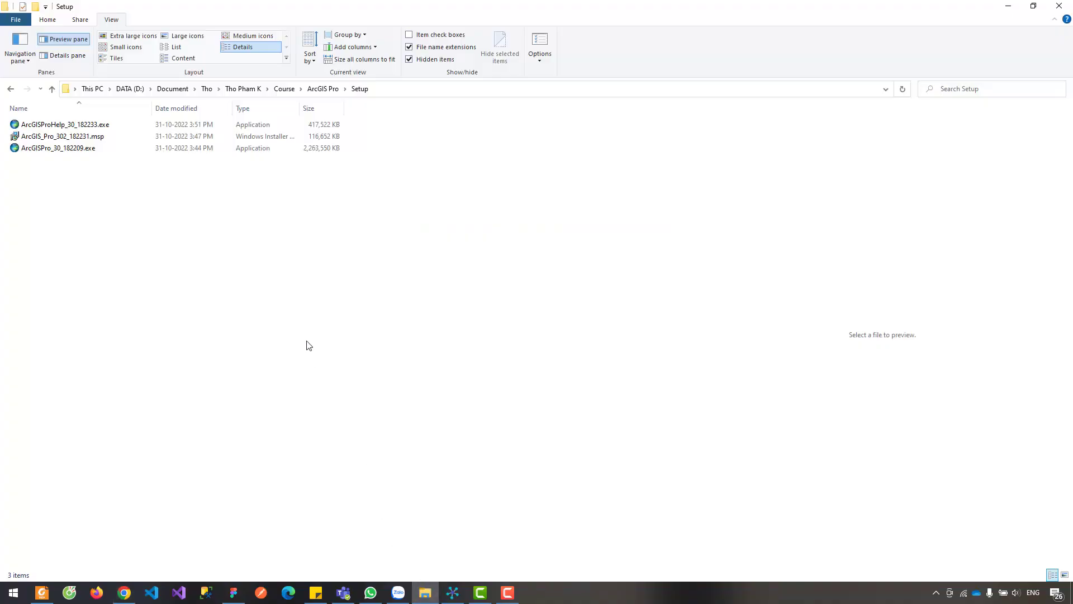
pyautogui.doubleClick(71, 148)
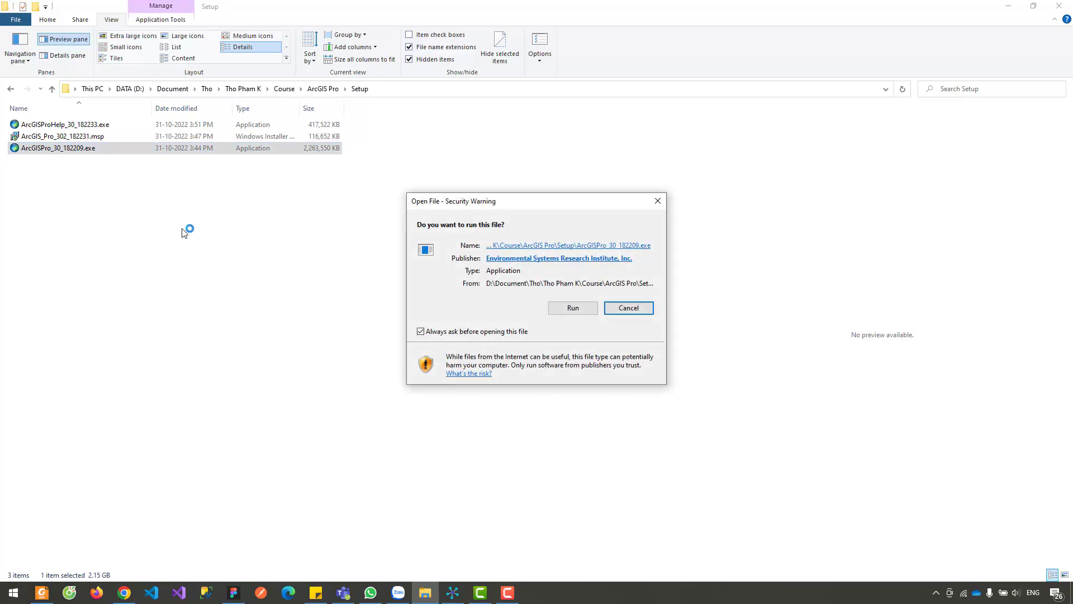
pyautogui.click(564, 313)
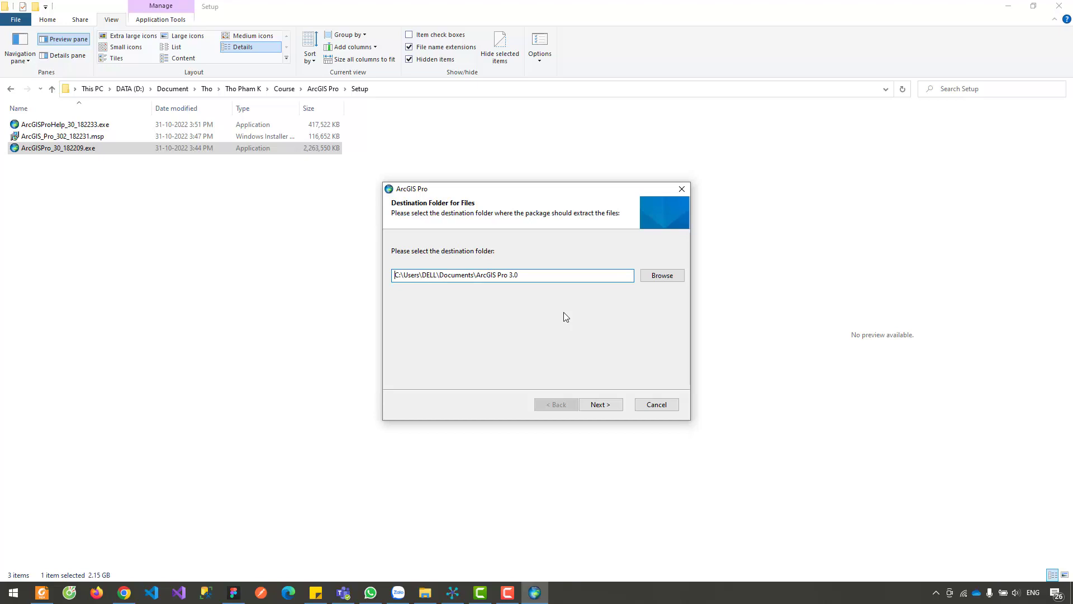
pyautogui.click(605, 407)
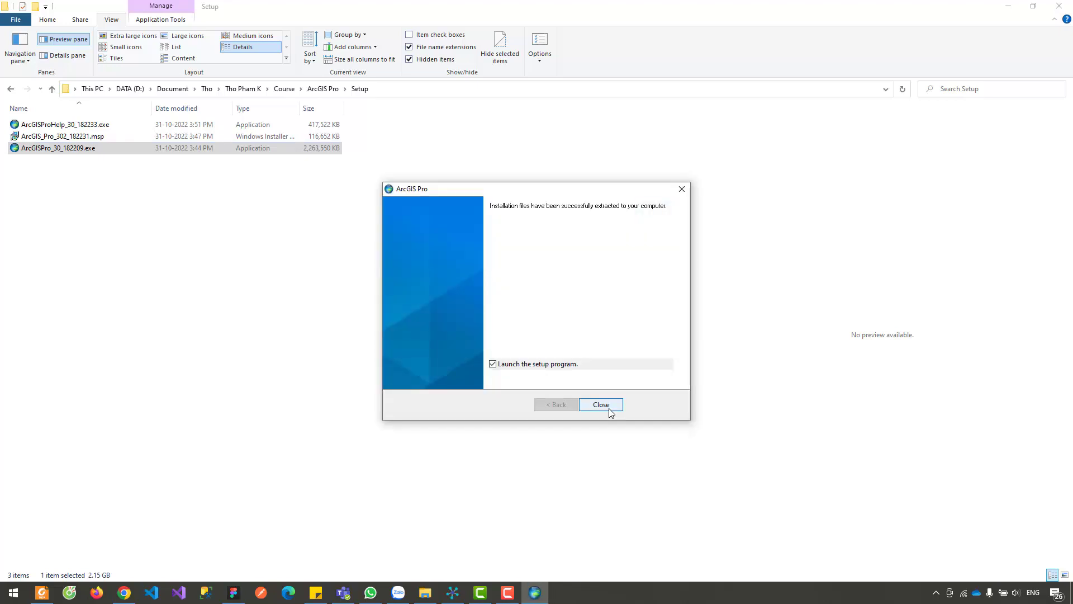
pyautogui.click(611, 411)
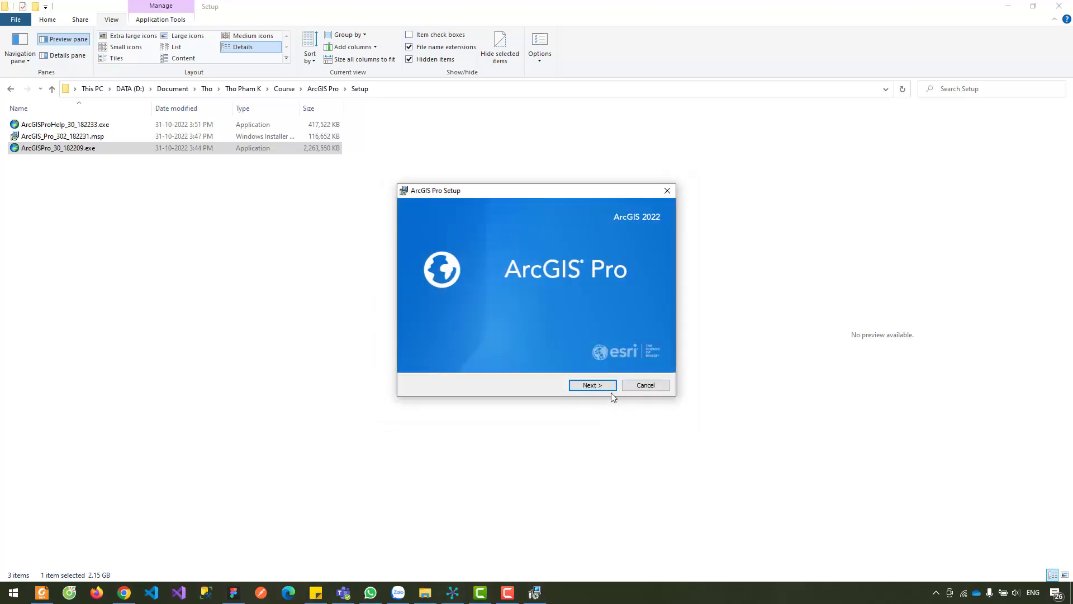
# Accept the master agreement in the ArcGIS Pro setup and choose installation for all users of this computer
pyautogui.click(612, 387)
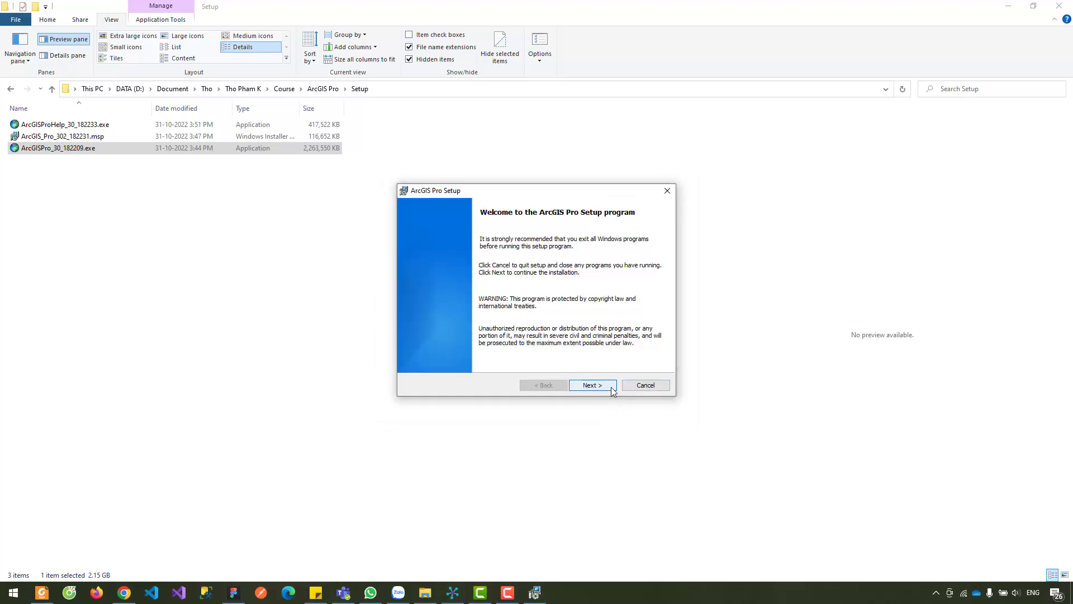
pyautogui.click(612, 387)
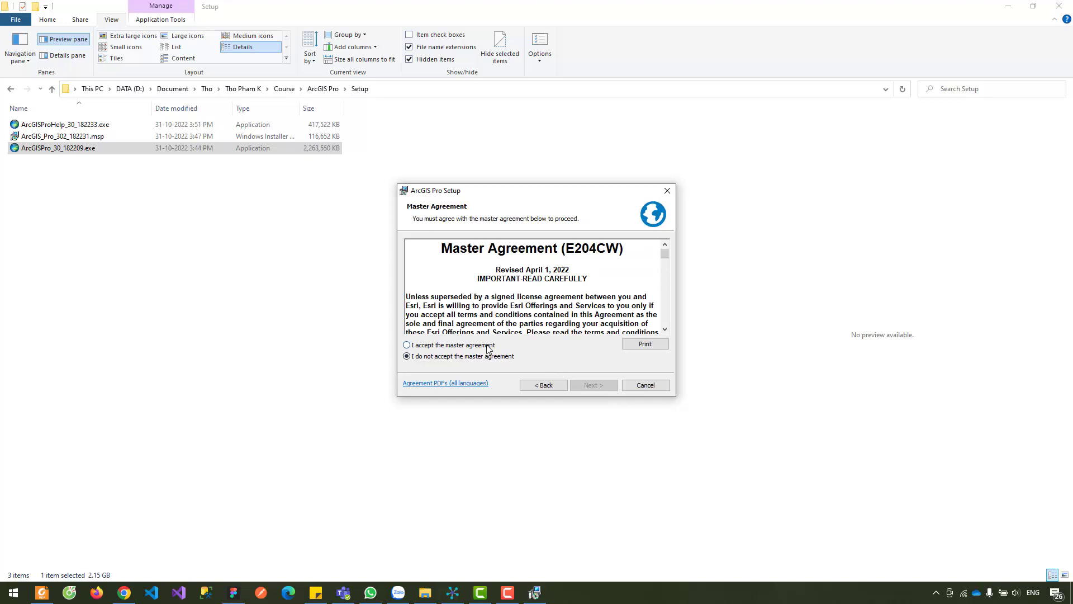
pyautogui.click(487, 346)
pyautogui.click(611, 386)
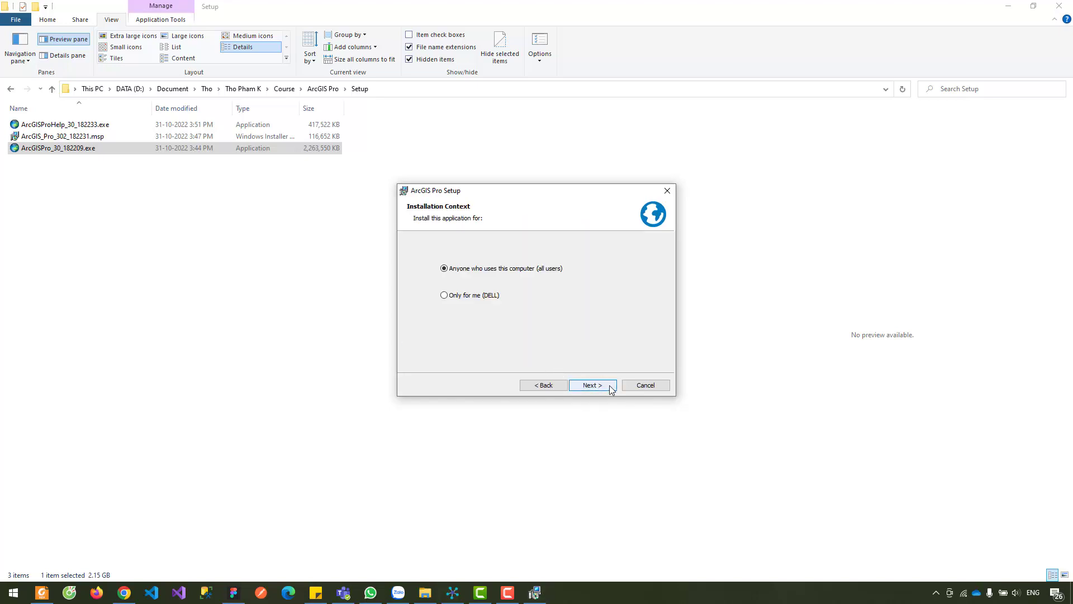
pyautogui.click(611, 387)
pyautogui.click(592, 385)
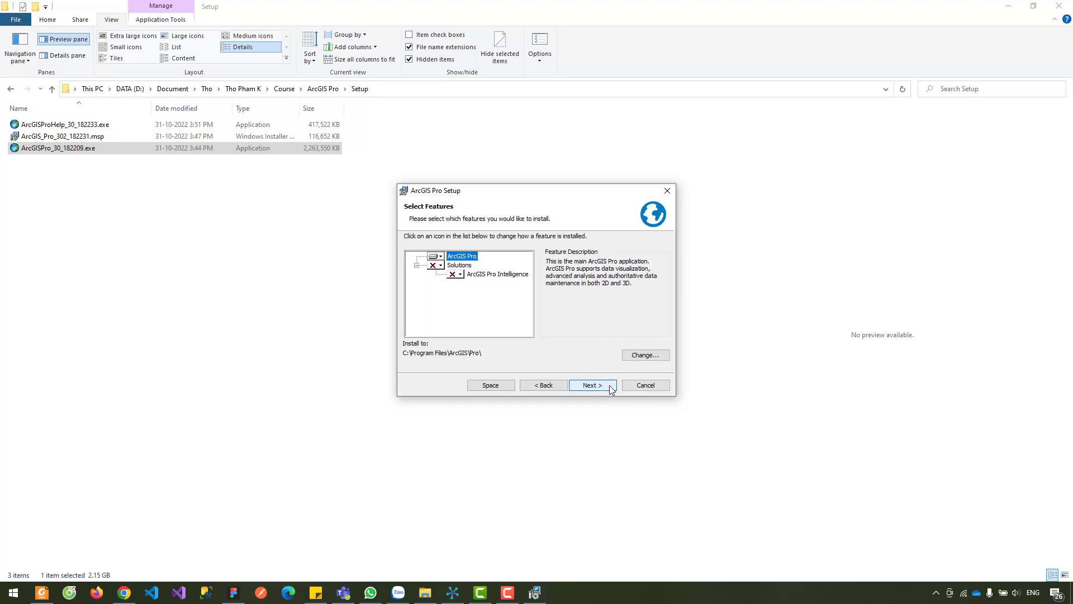
# Install ArcGIS Pro with the default features, opting out of the Esri User Experience Improvement program, and finish without running the application
pyautogui.click(496, 278)
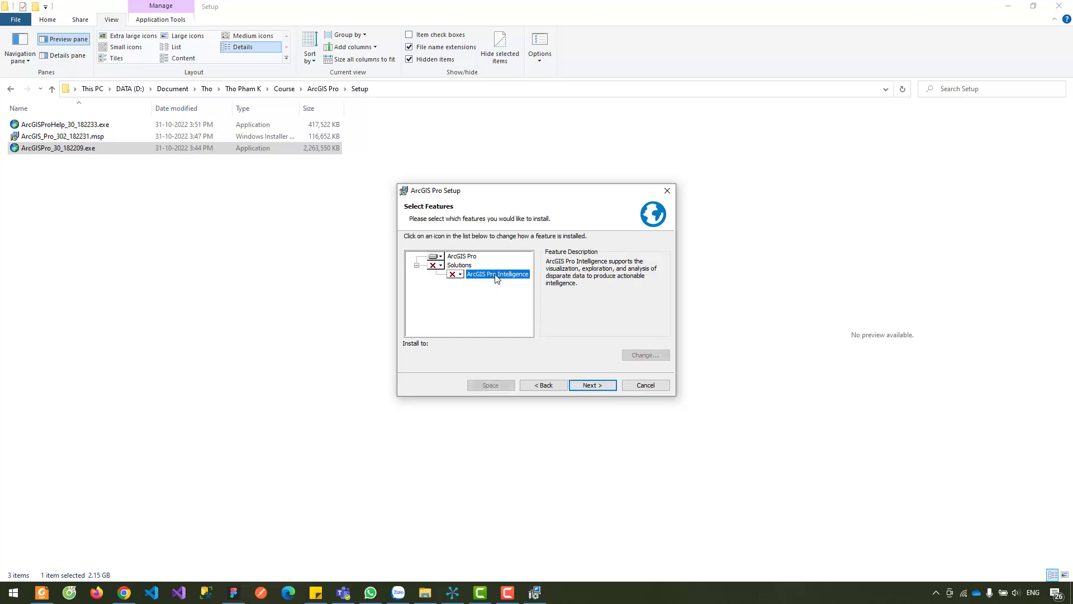
pyautogui.click(608, 386)
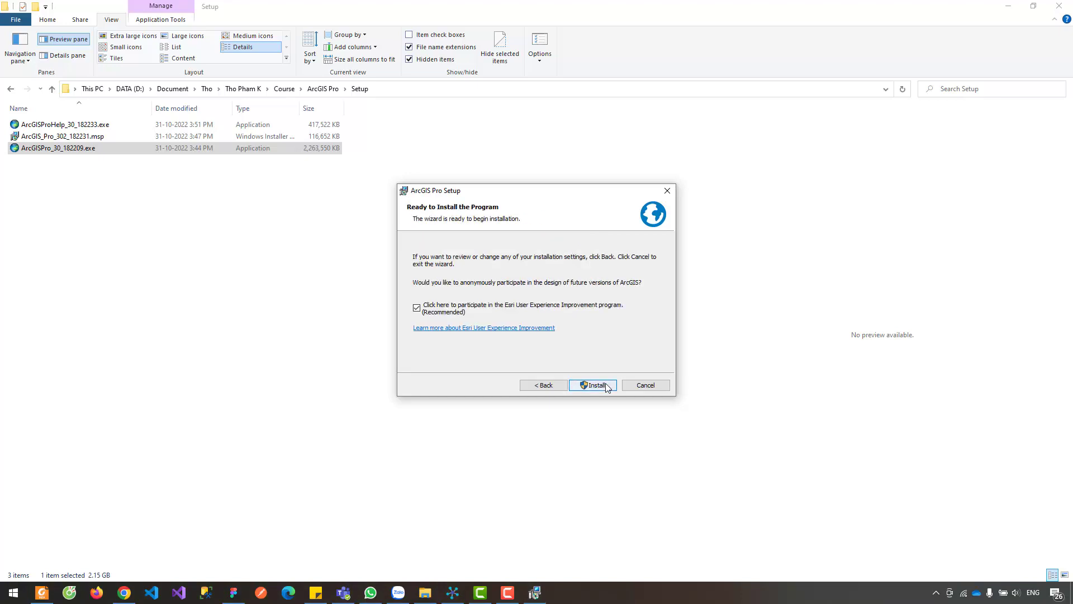
pyautogui.click(416, 307)
pyautogui.click(605, 387)
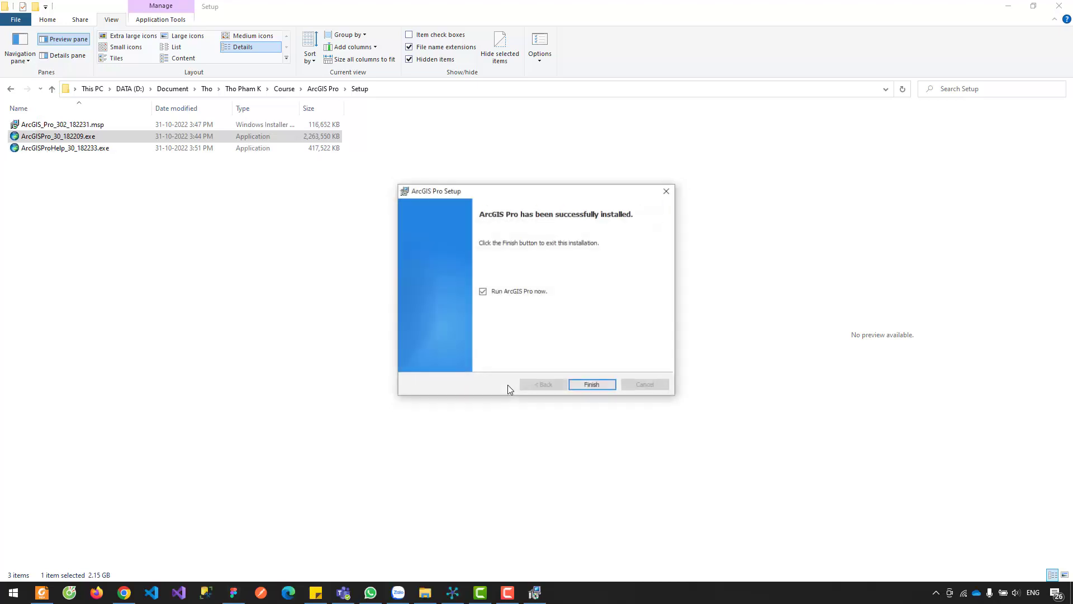
pyautogui.click(483, 292)
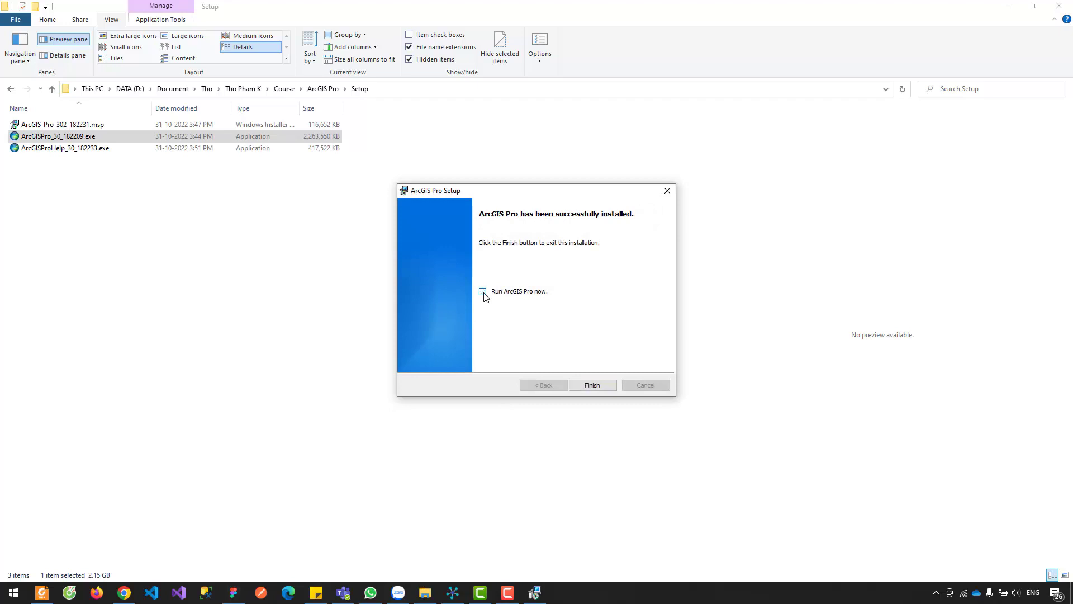
pyautogui.click(609, 387)
# Apply the ArcGIS_Pro_302_182231.msp patch to ArcGIS Pro and finish its setup without running the application
pyautogui.click(70, 124)
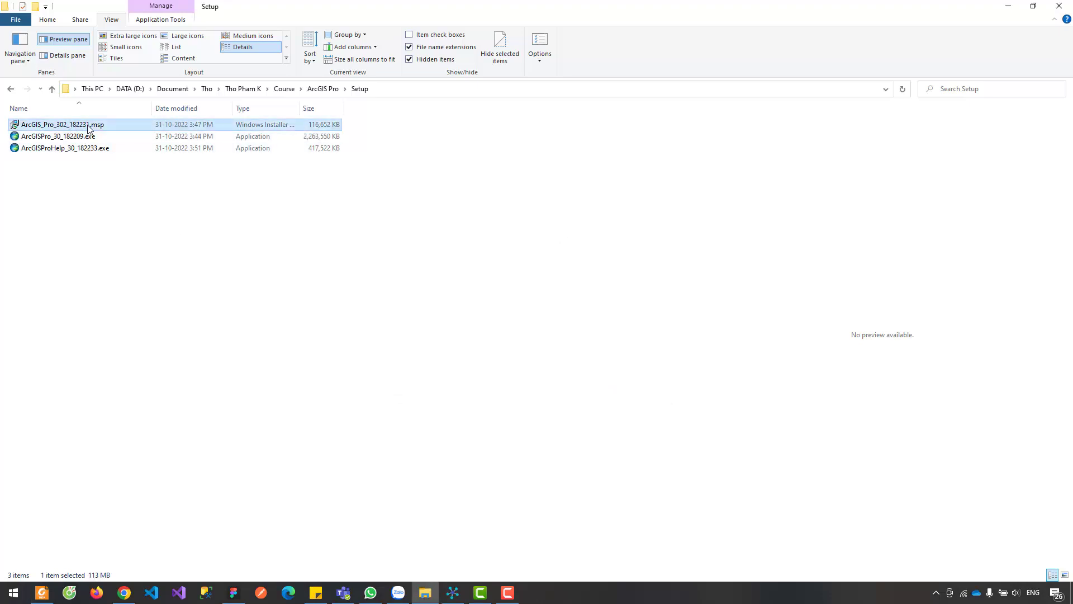
pyautogui.rightClick(86, 124)
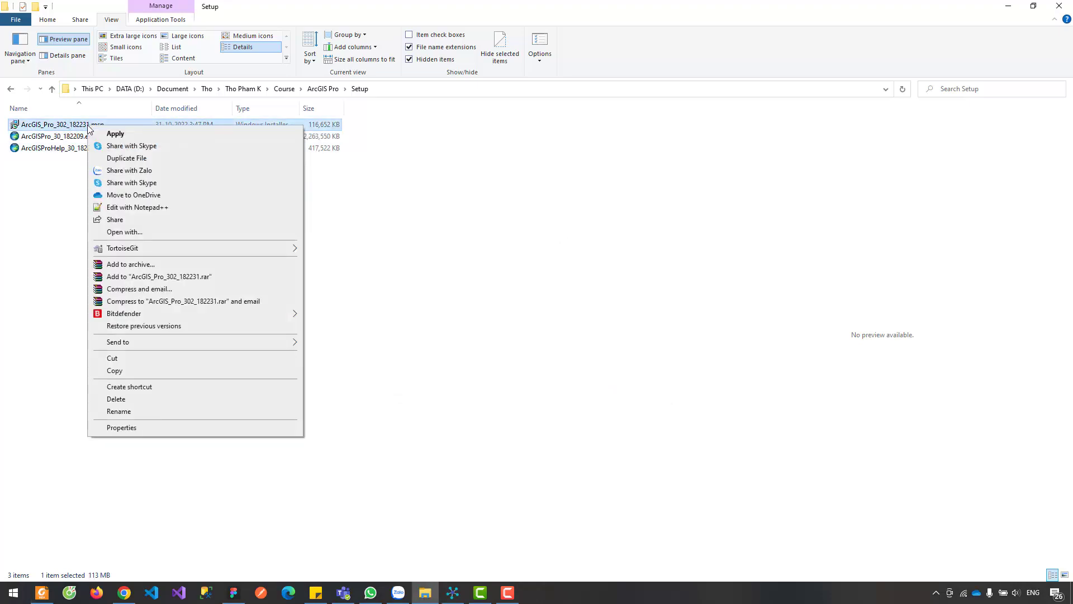
pyautogui.click(128, 137)
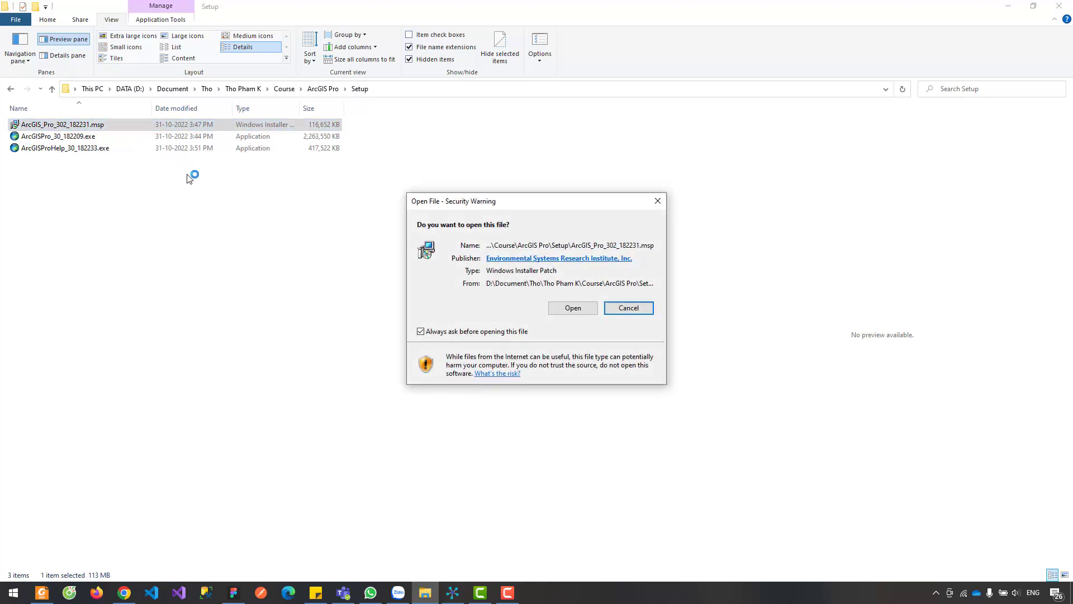
pyautogui.click(588, 311)
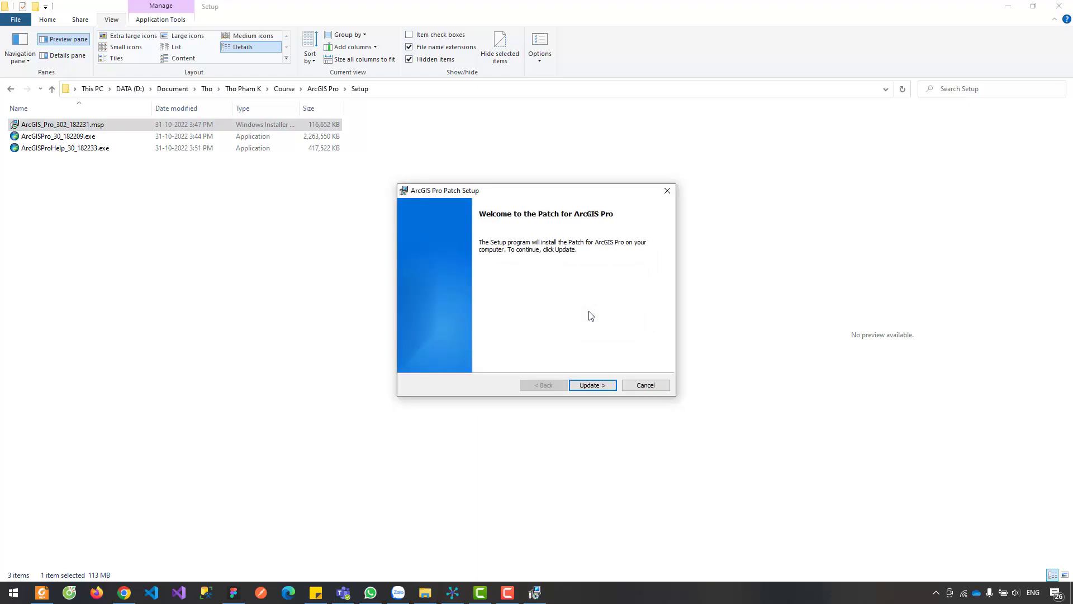
pyautogui.click(602, 385)
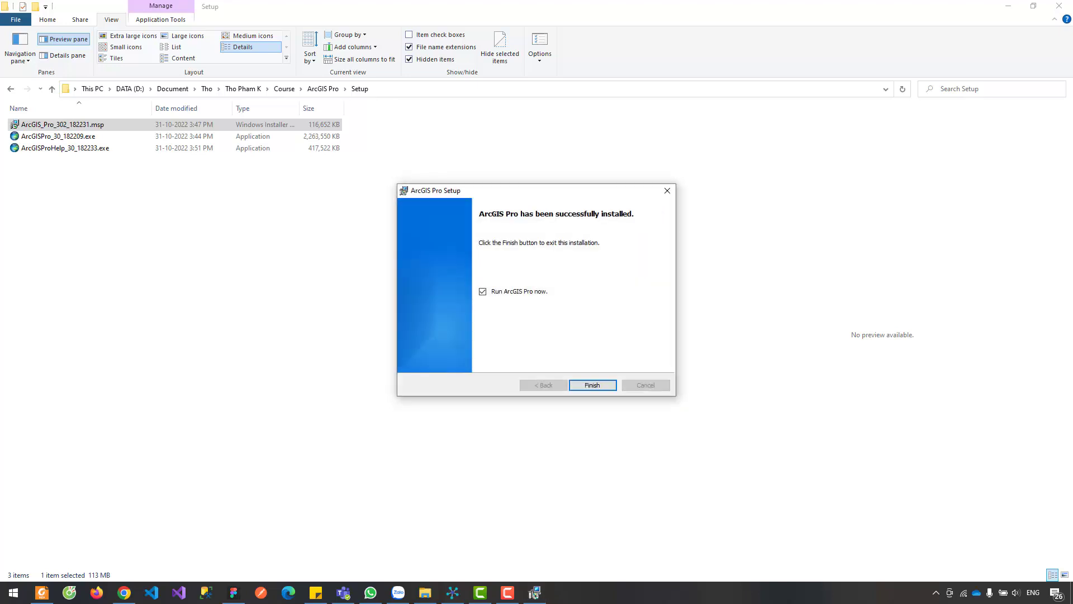
pyautogui.click(483, 292)
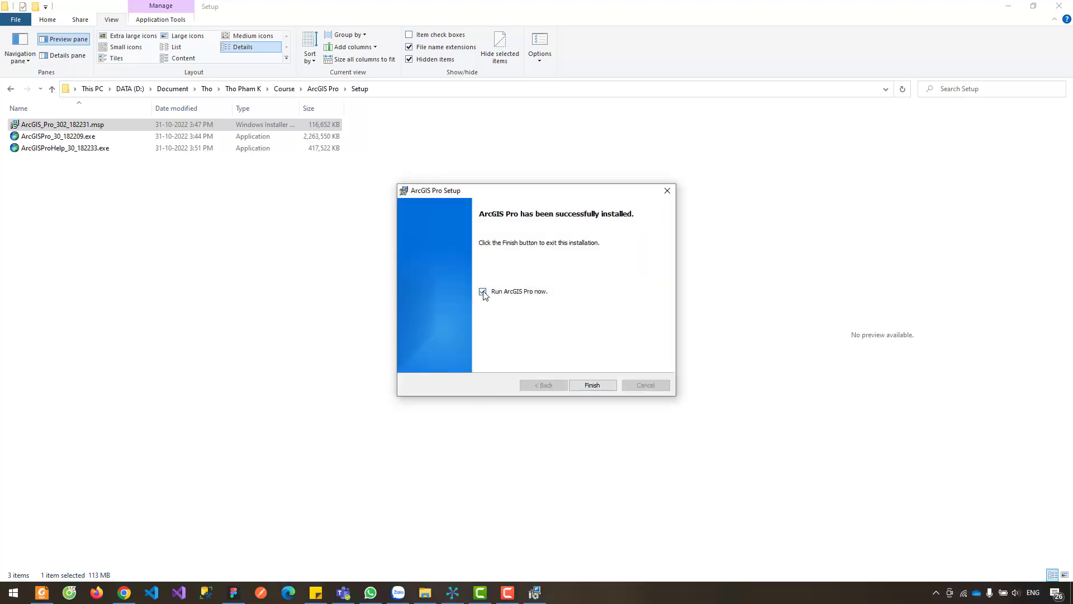
pyautogui.click(592, 385)
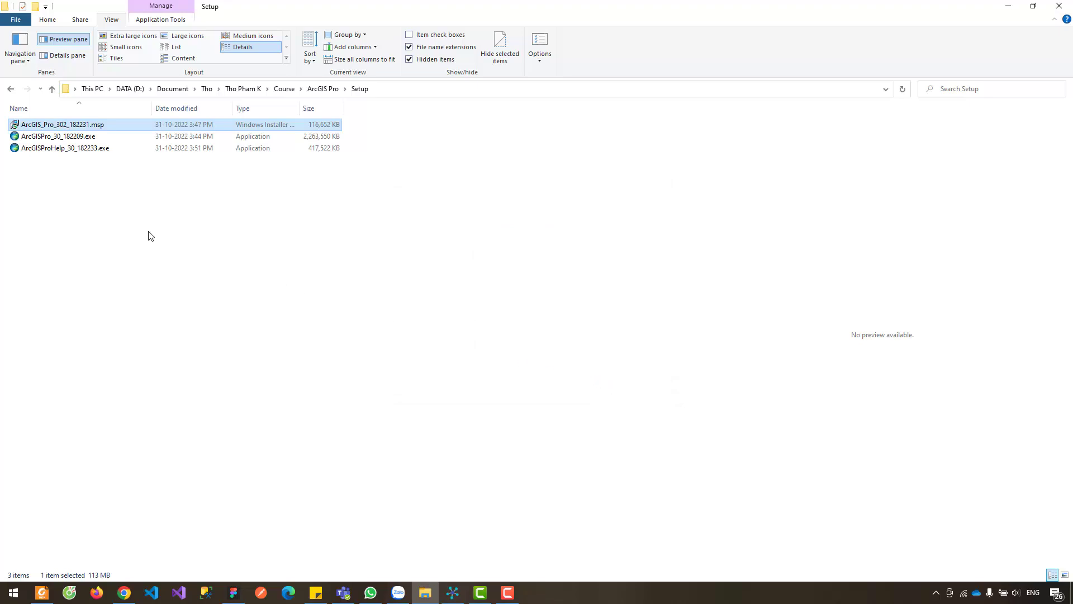
# Run ArcGISProHelp_30_182233.exe, extract its files to the default ArcGIS Pro 3.0 folder and launch the help setup program
pyautogui.click(55, 151)
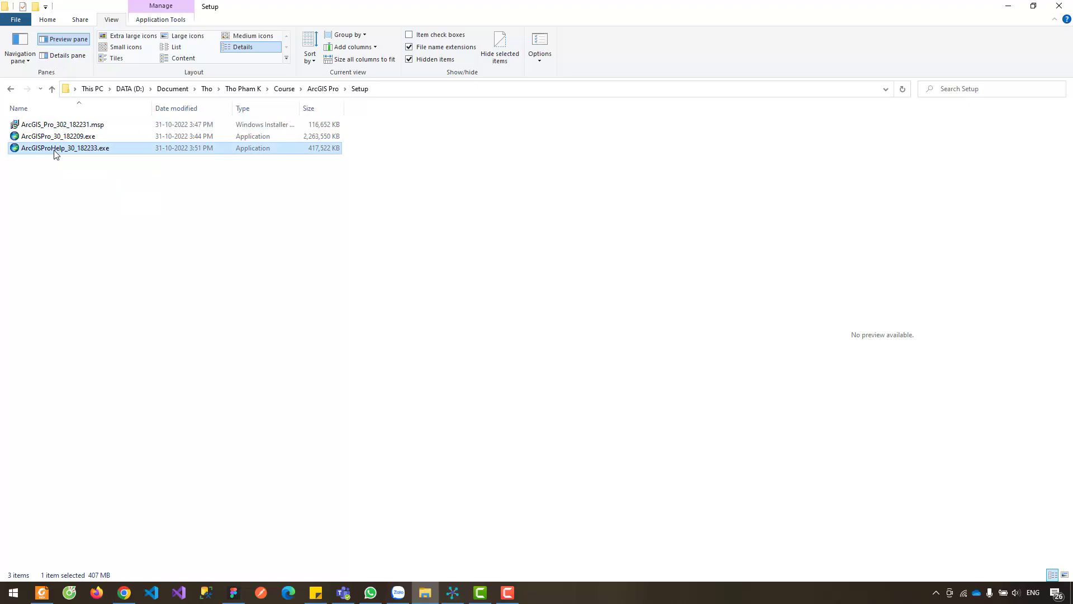
pyautogui.doubleClick(55, 151)
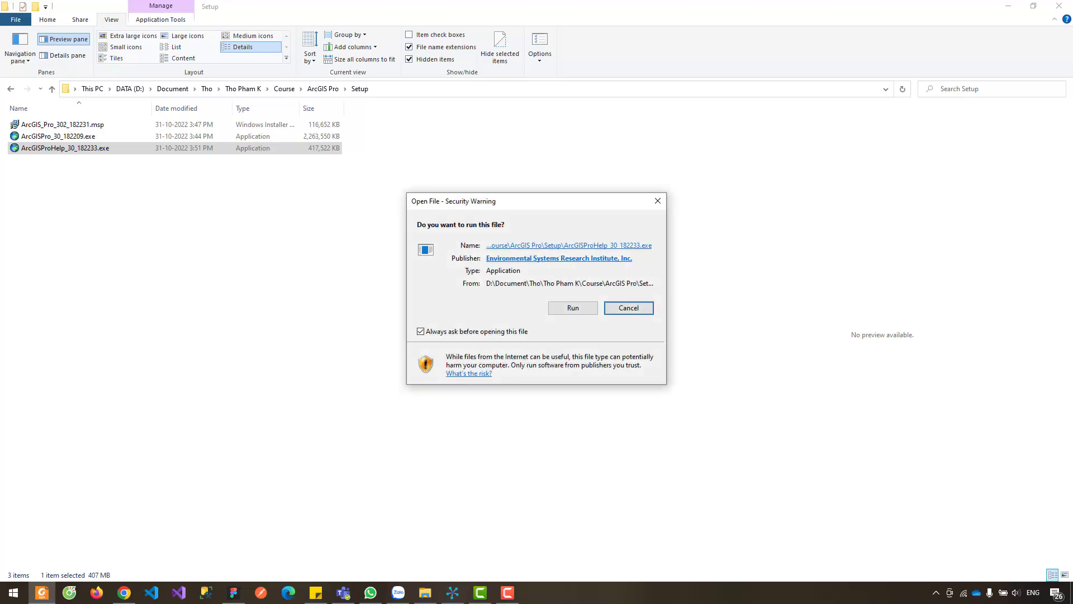
pyautogui.click(559, 309)
pyautogui.click(559, 310)
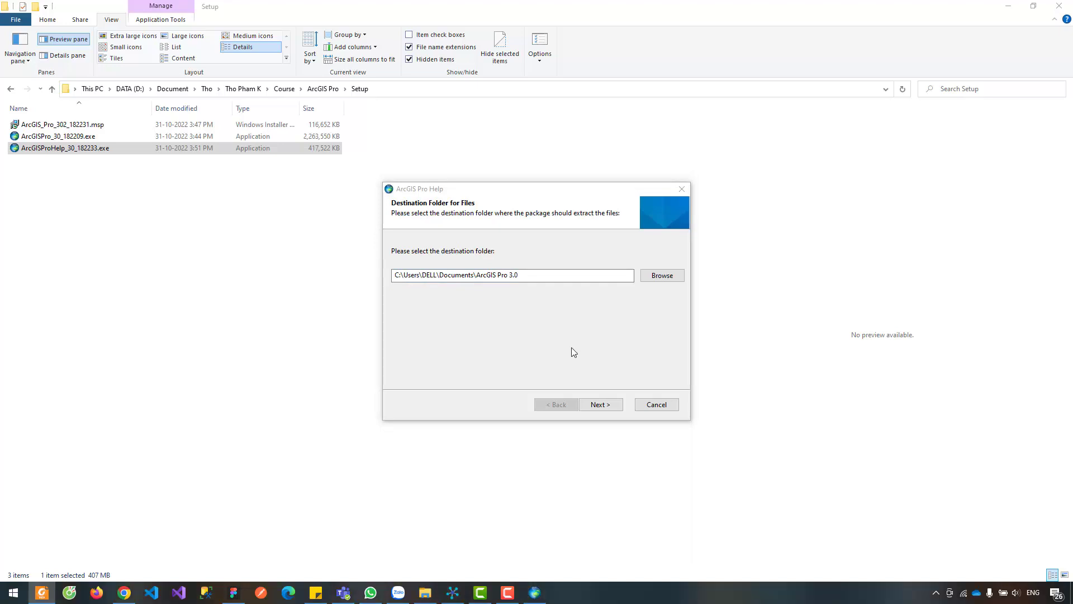
pyautogui.click(617, 402)
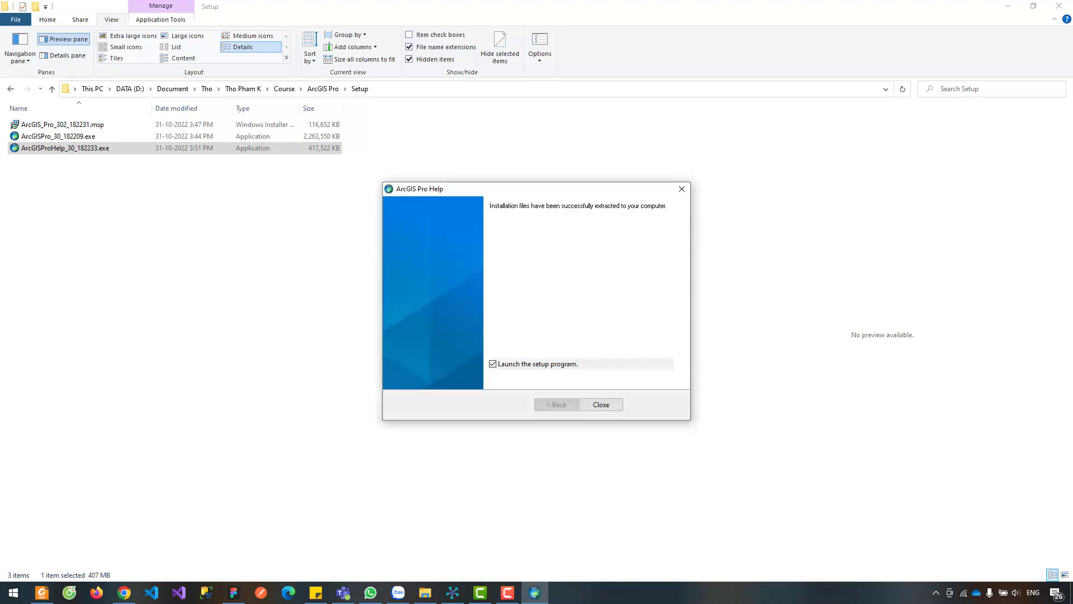
pyautogui.click(614, 406)
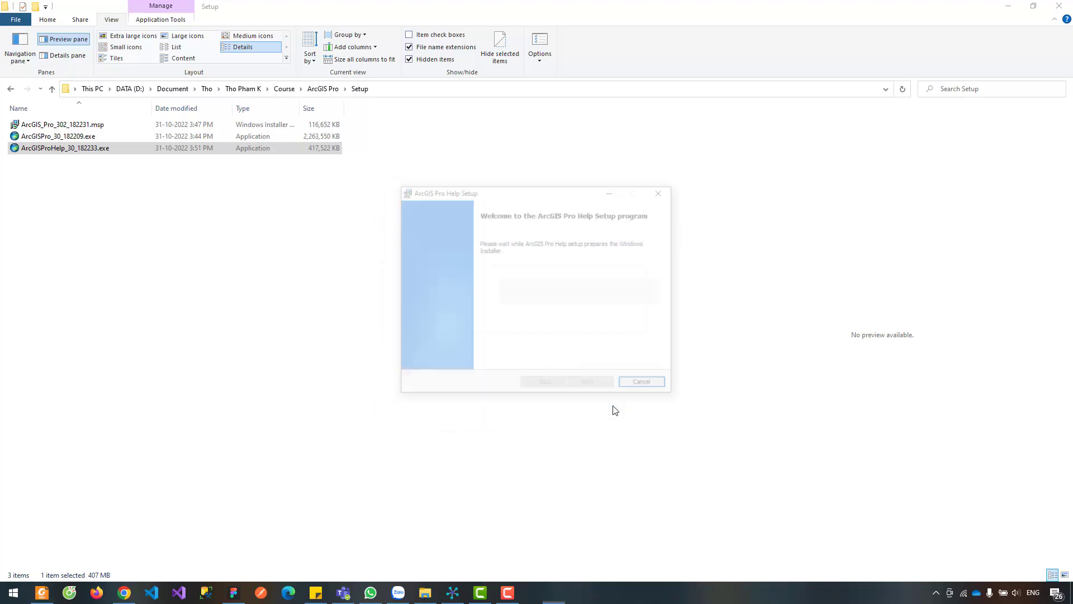
# Accept the master agreement in the ArcGIS Pro Help setup and proceed to the feature selection
pyautogui.click(608, 387)
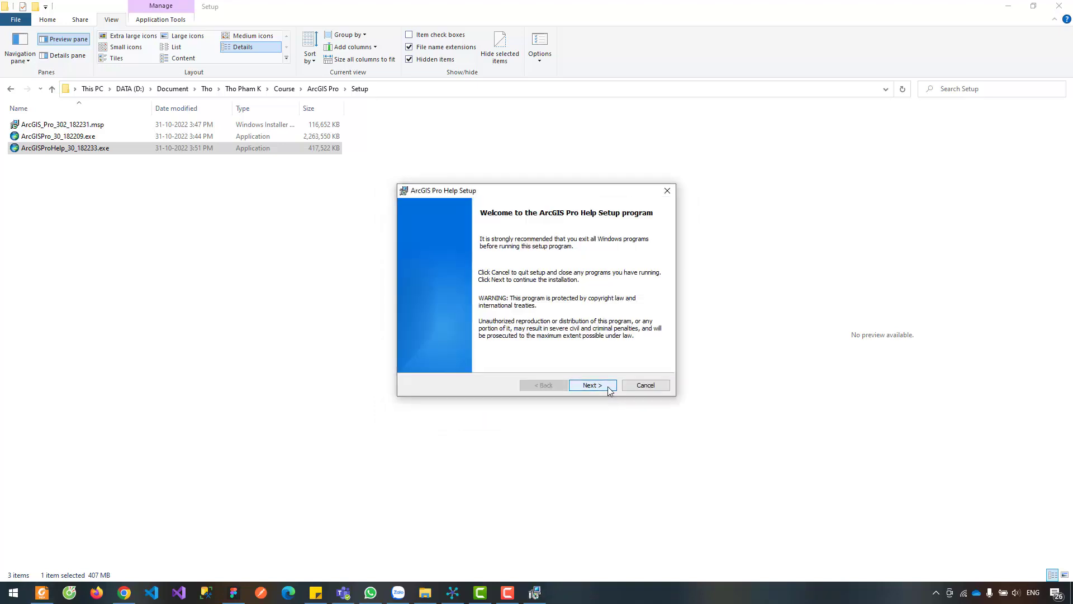
pyautogui.click(608, 387)
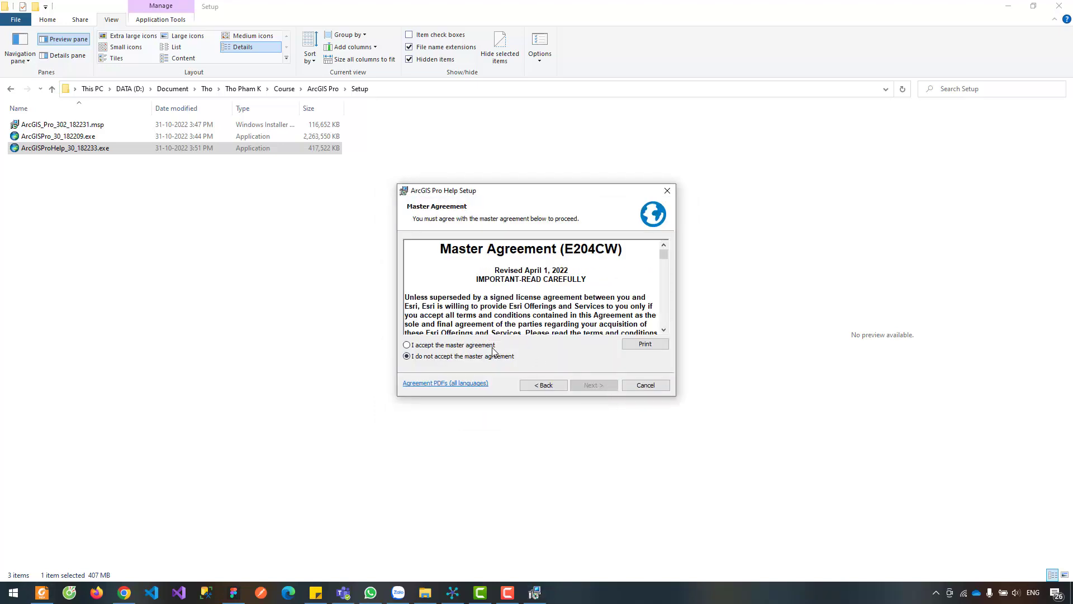
pyautogui.click(492, 348)
pyautogui.click(608, 387)
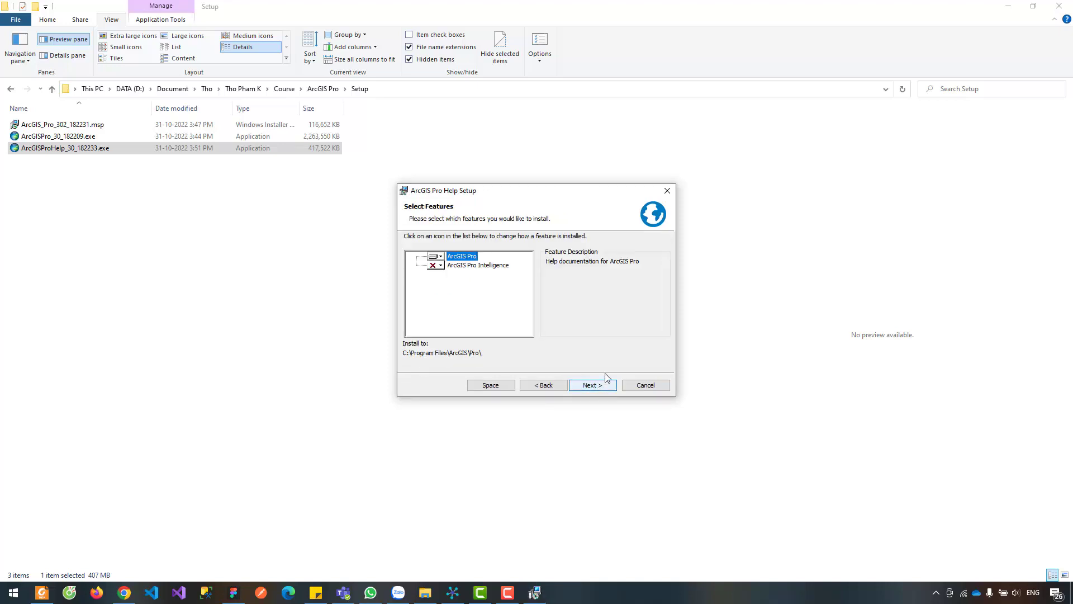
pyautogui.click(443, 266)
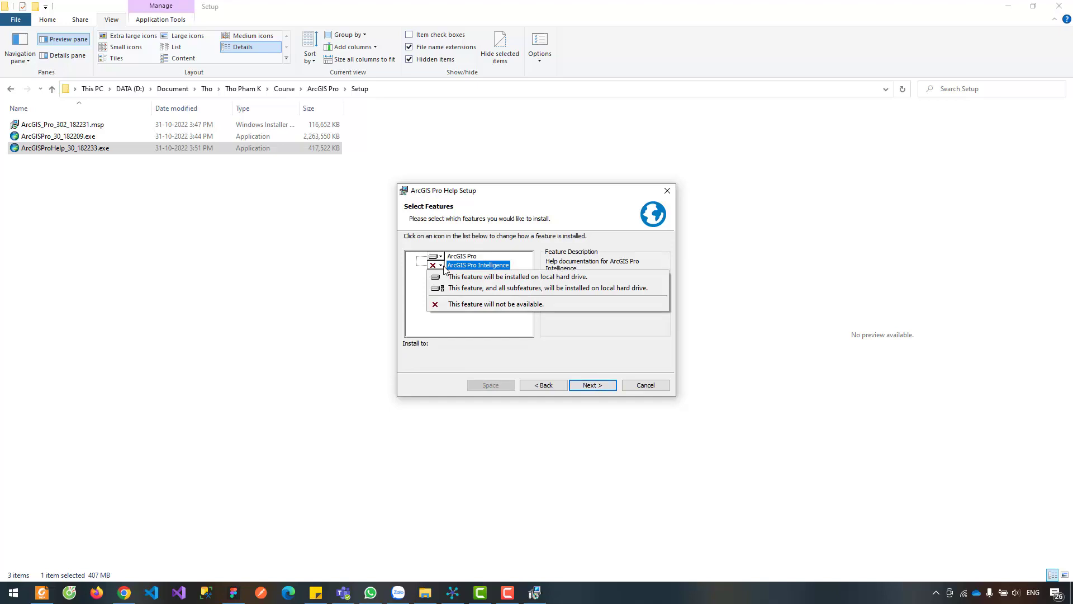
pyautogui.click(441, 266)
pyautogui.click(441, 266)
pyautogui.click(442, 266)
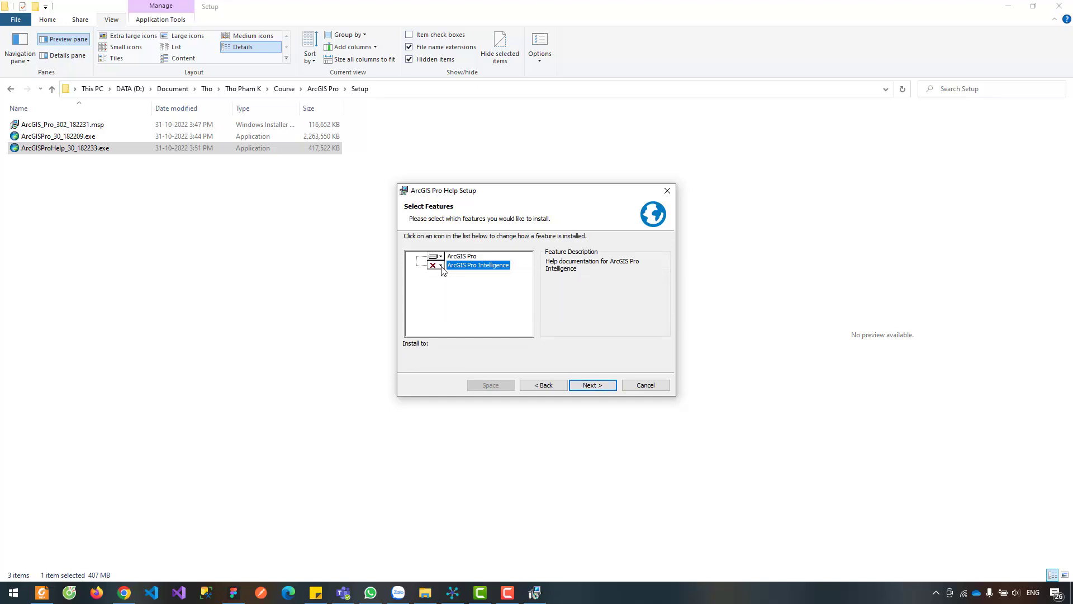
pyautogui.click(442, 266)
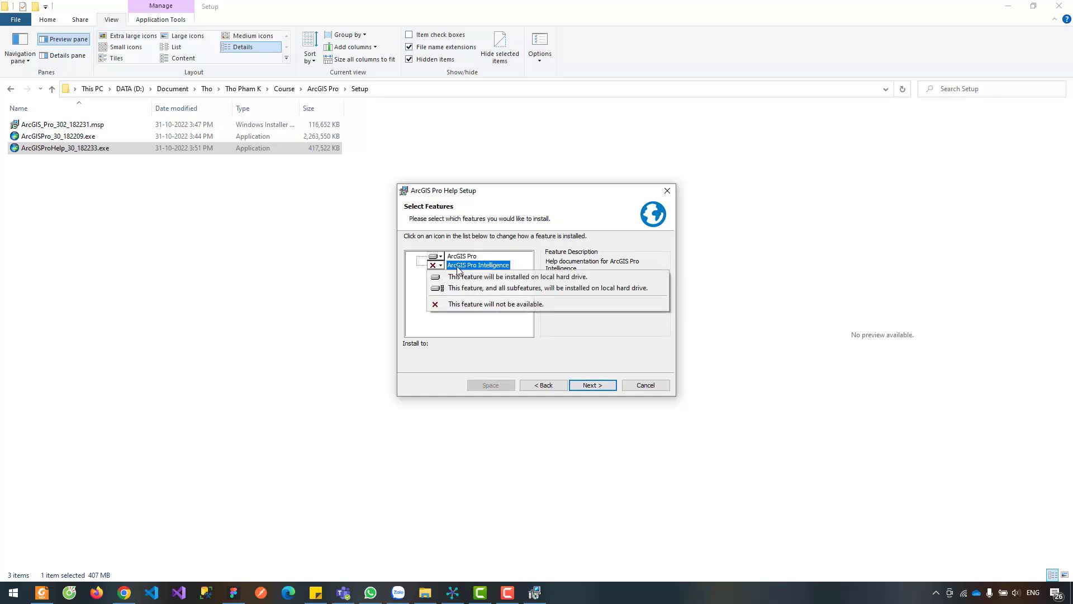
pyautogui.click(419, 290)
# Install ArcGIS Pro Help with the default features and finish the setup
pyautogui.click(610, 384)
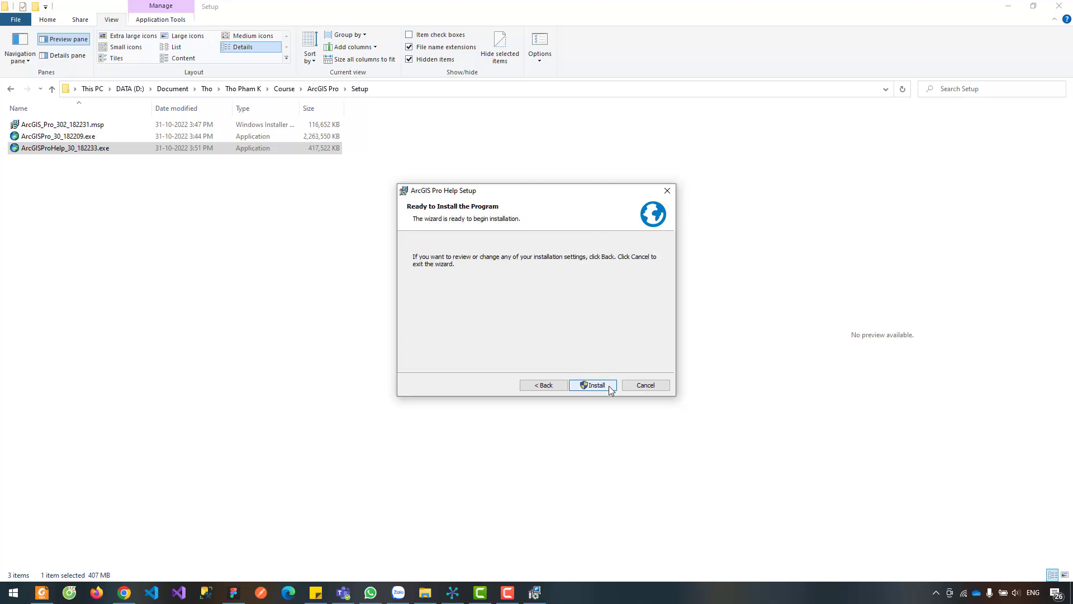
pyautogui.click(609, 387)
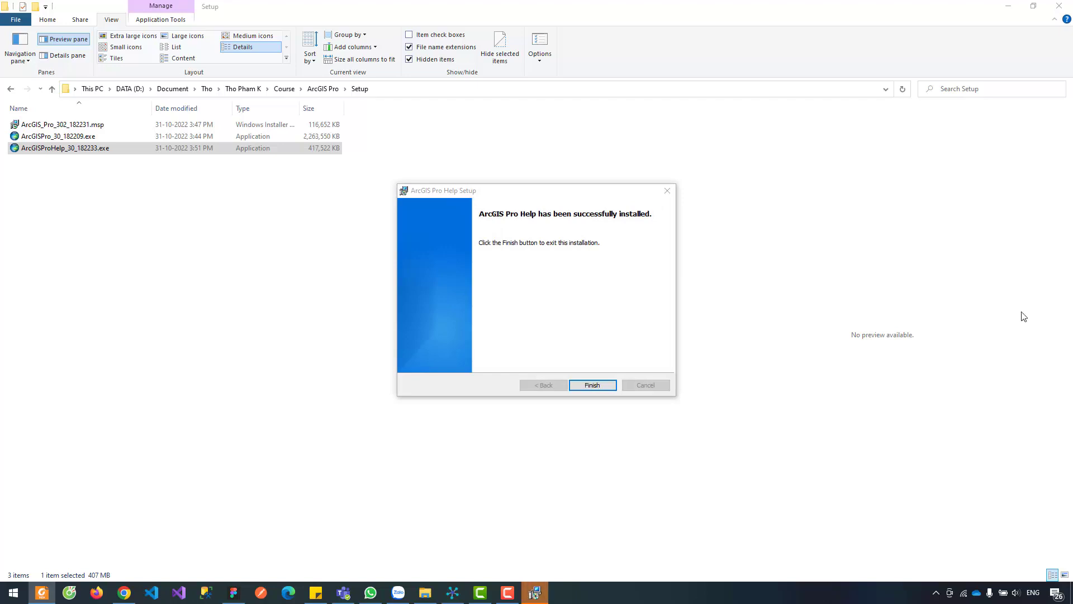
pyautogui.click(592, 385)
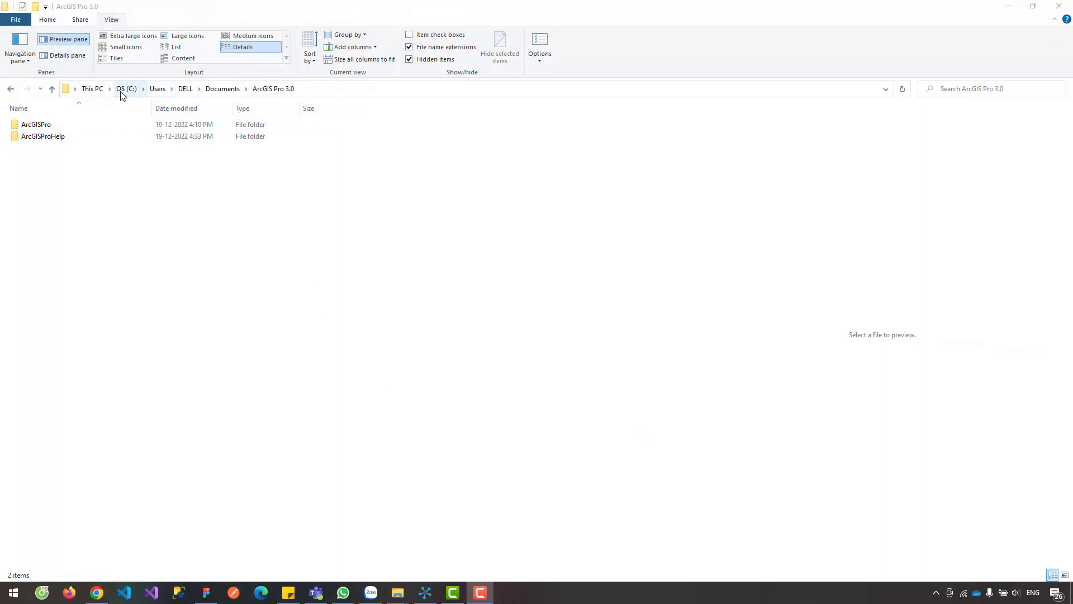
# Open the extracted ArcGISProHelp folder inside Documents\ArcGIS Pro 3.0
pyautogui.doubleClick(68, 140)
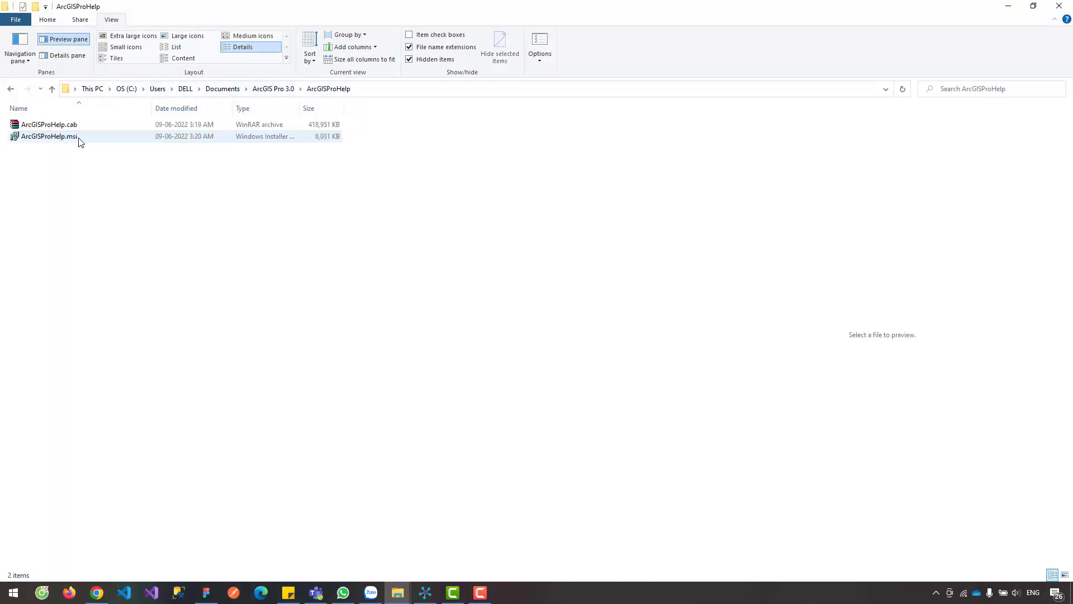
# Examine the contents of the extracted ArcGISPro folder, and return to its parent folder ArcGIS Pro 3.0
pyautogui.click(259, 88)
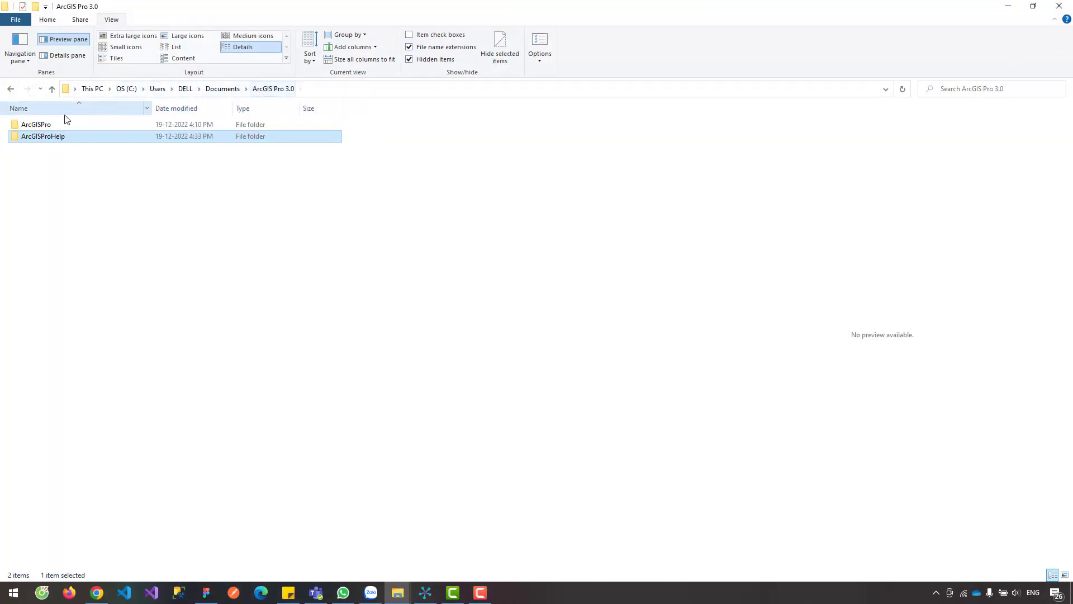
pyautogui.doubleClick(49, 124)
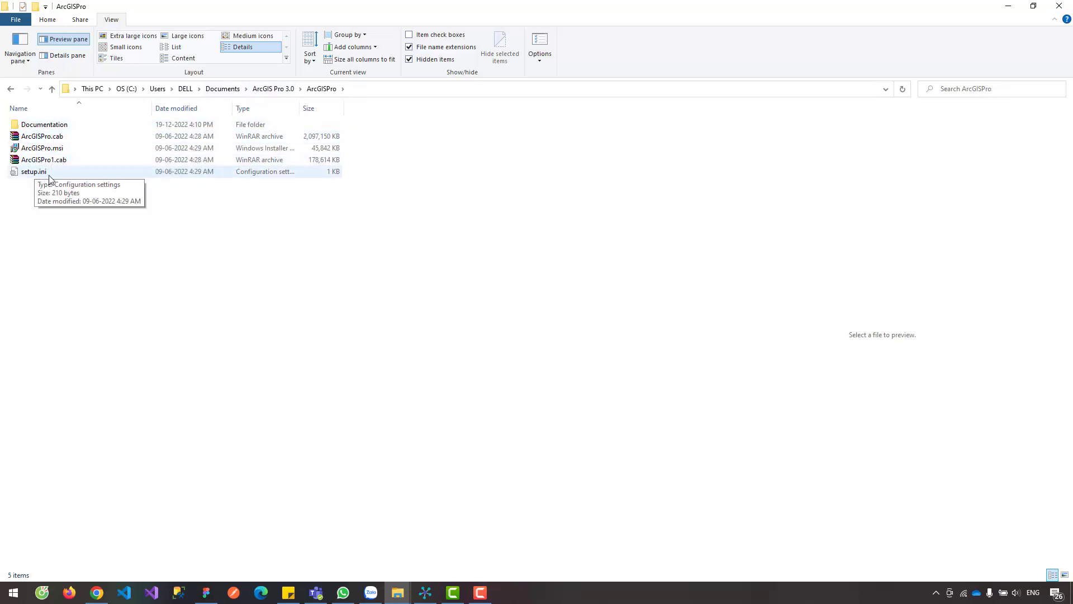
pyautogui.click(264, 89)
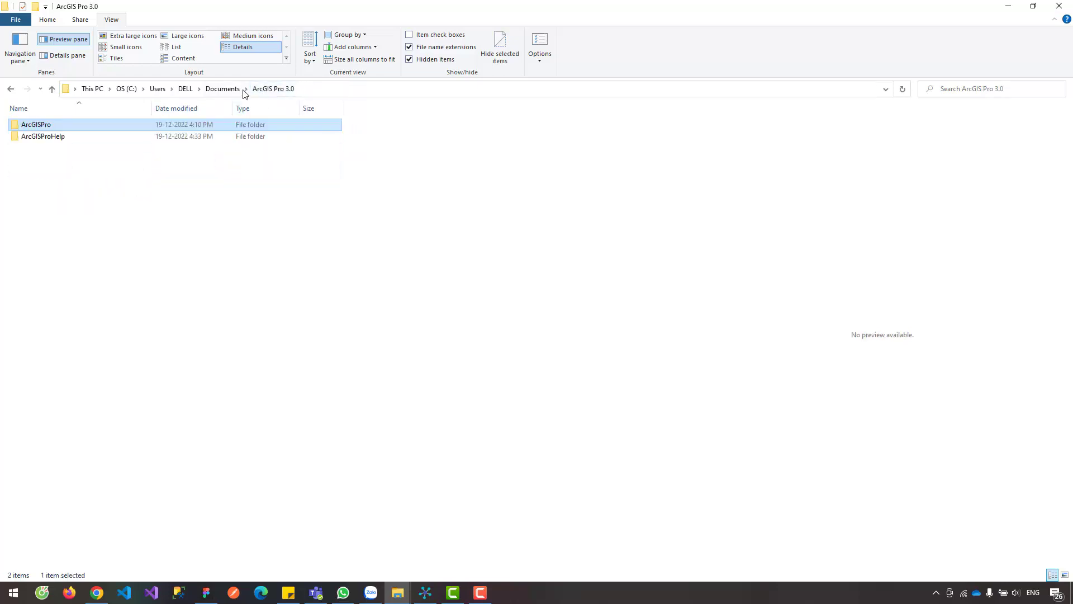
# Delete both the ArcGISPro and ArcGISProHelp folders from ArcGIS Pro 3.0, moving them to the Recycle Bin
pyautogui.moveTo(106, 168); pyautogui.dragTo(32, 127)
pyautogui.rightClick(32, 128)
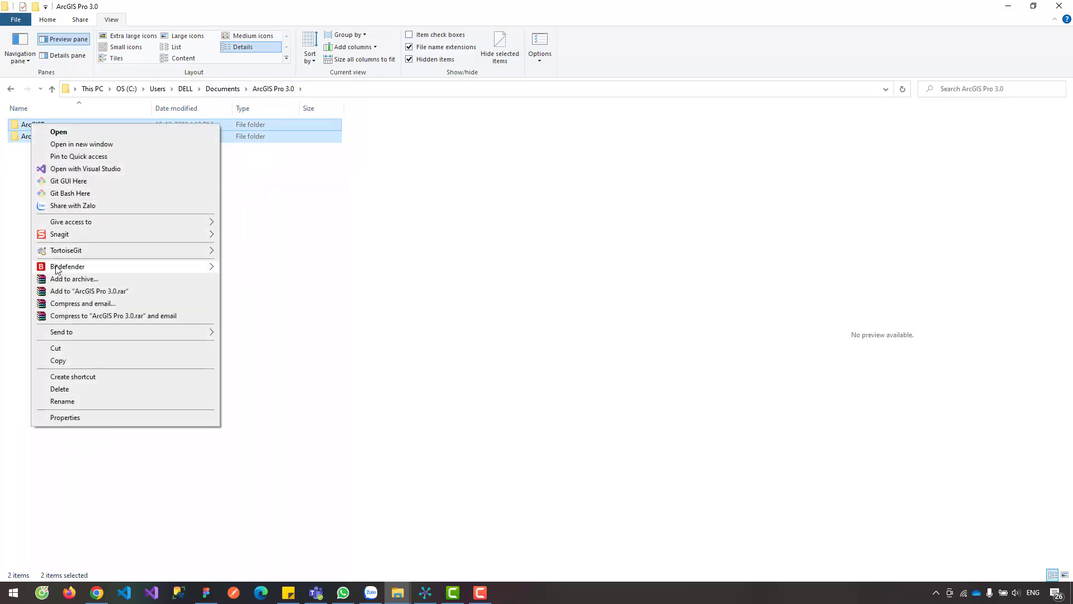
pyautogui.moveTo(62, 253)
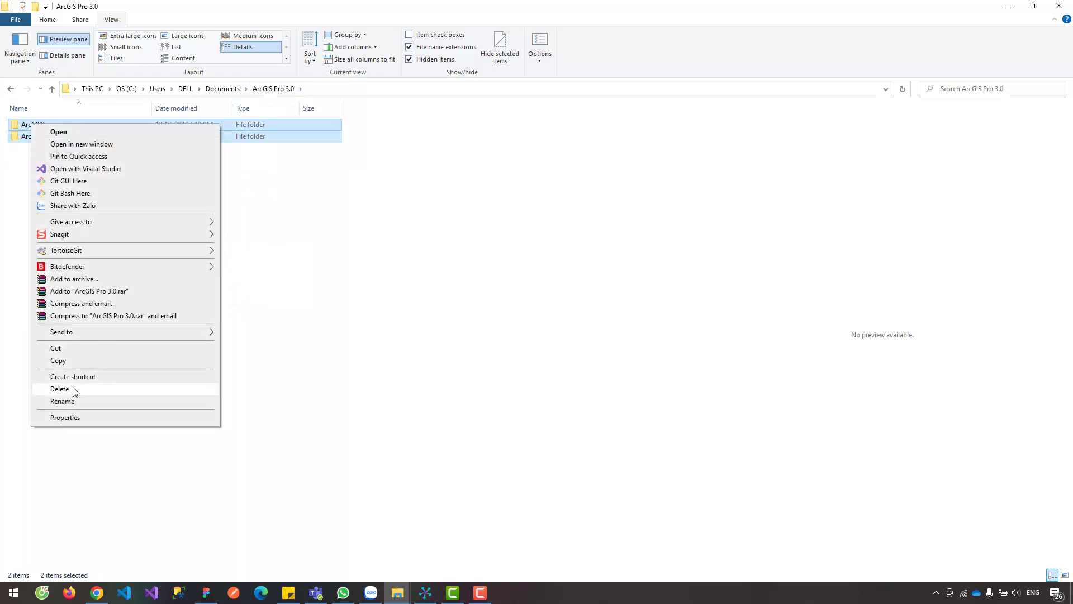
pyautogui.click(73, 390)
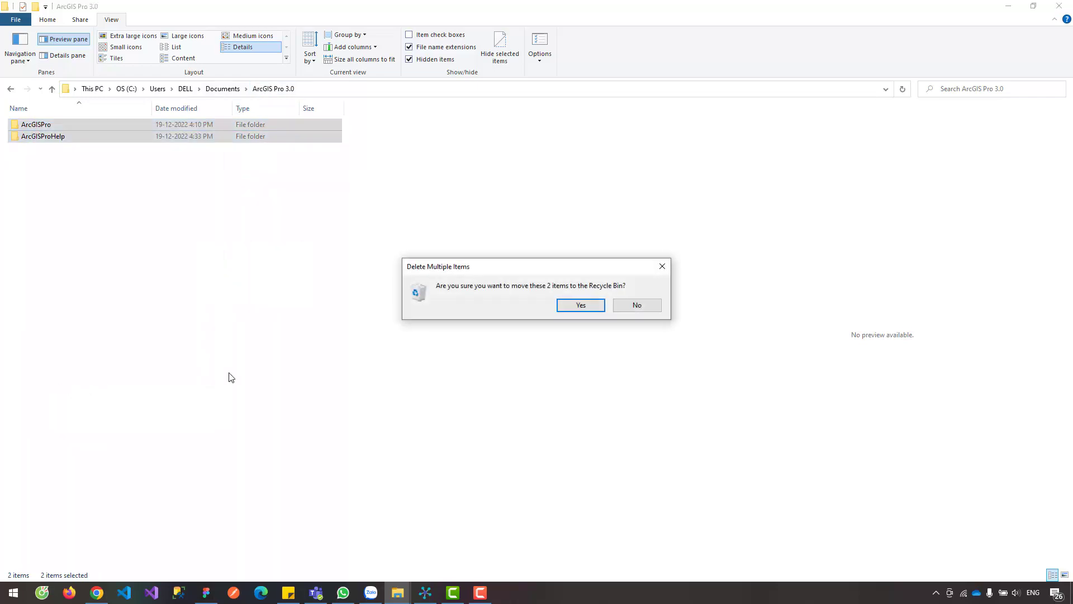
pyautogui.click(575, 308)
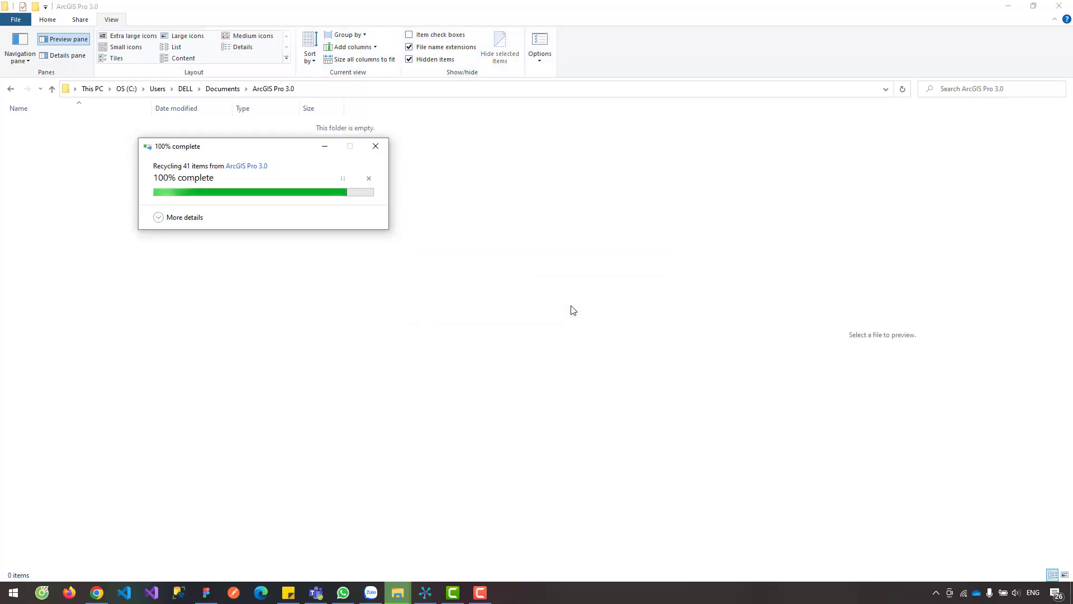